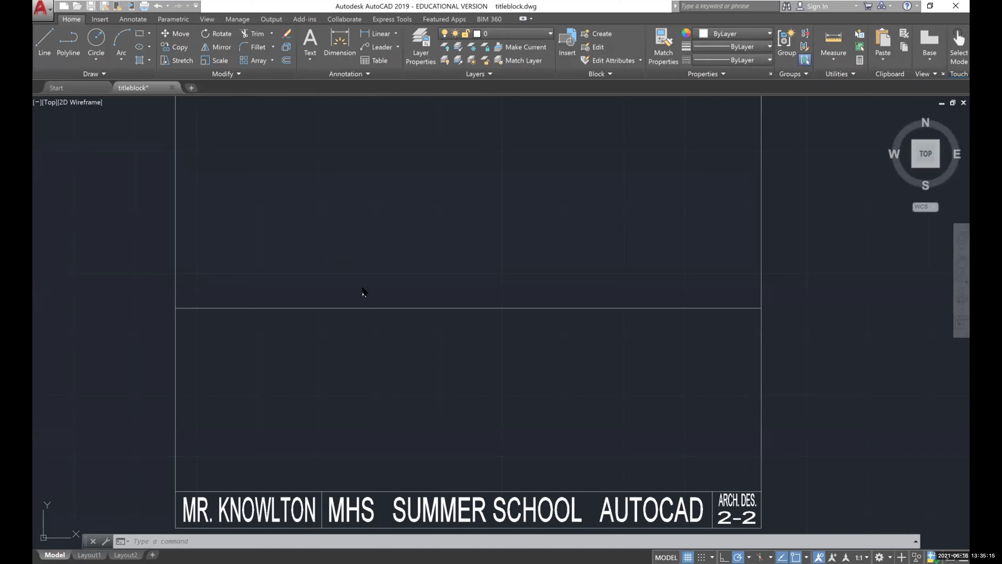
- Draw nested V lines from the horizon's left end, down below its centre, and up to the right end
{"action": "scroll", "coordinate": [581, 364], "scroll_direction": "down", "scroll_amount": 2}
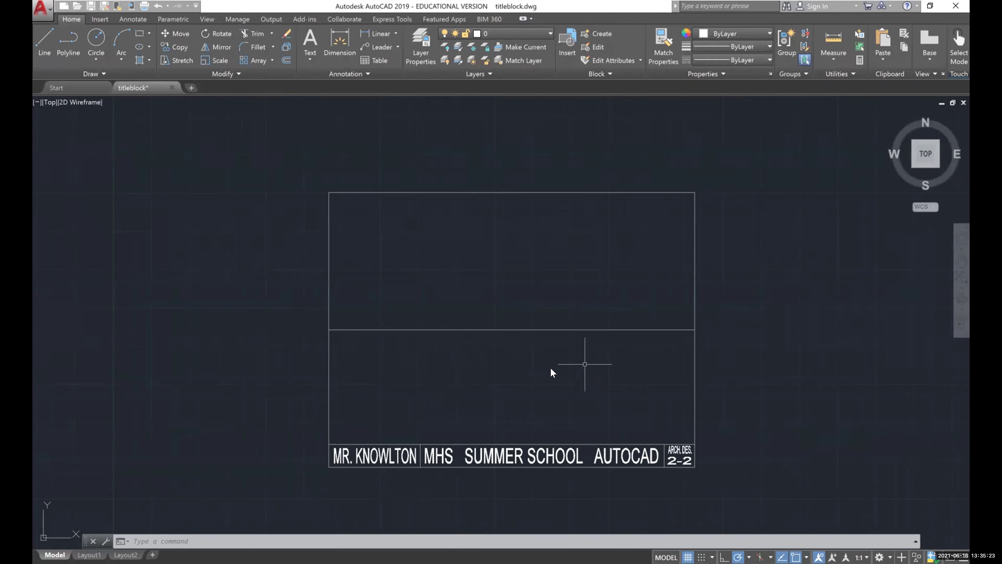
{"action": "left_click", "coordinate": [42, 41]}
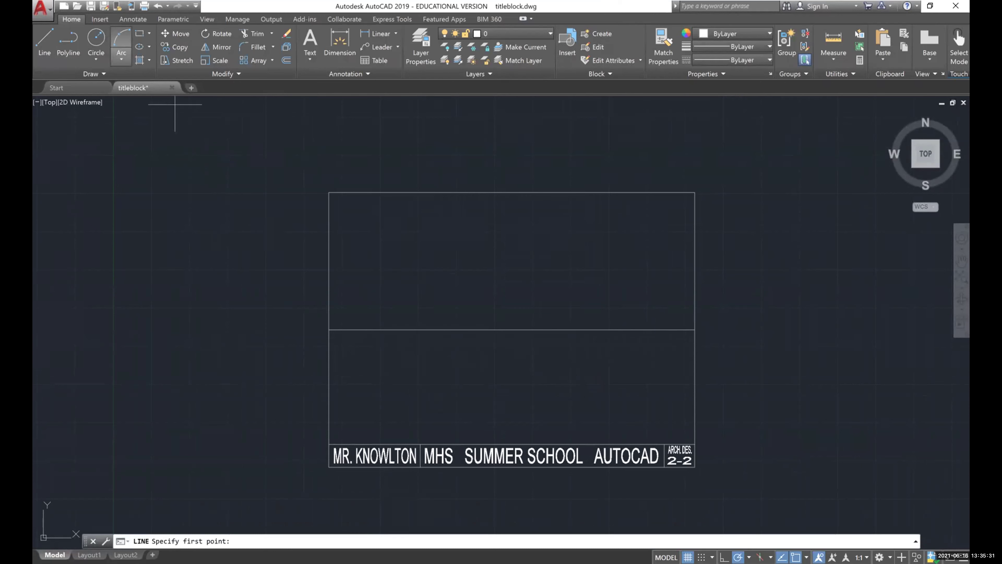
{"action": "left_click", "coordinate": [328, 330]}
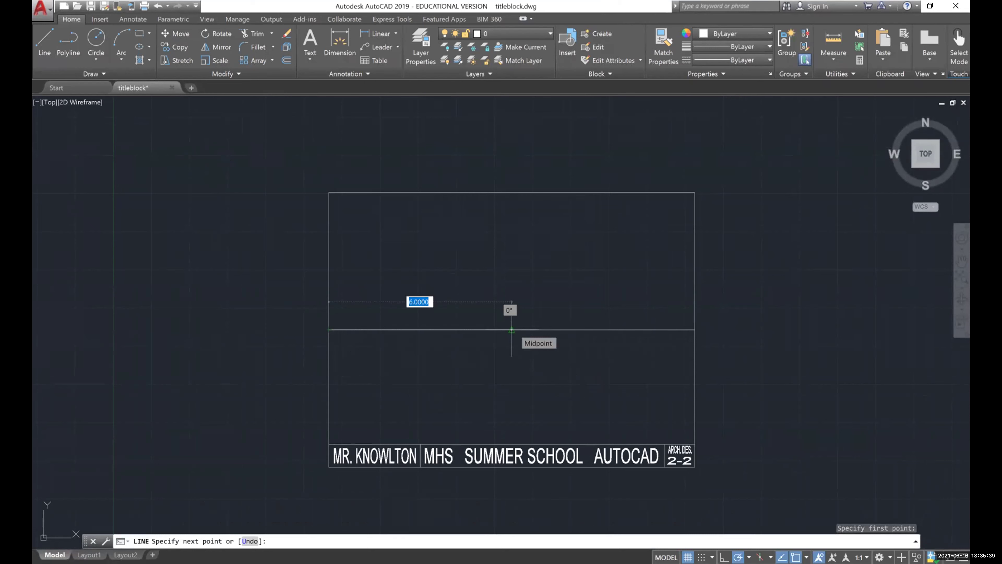
{"action": "left_click", "coordinate": [512, 411]}
{"action": "left_click", "coordinate": [694, 330]}
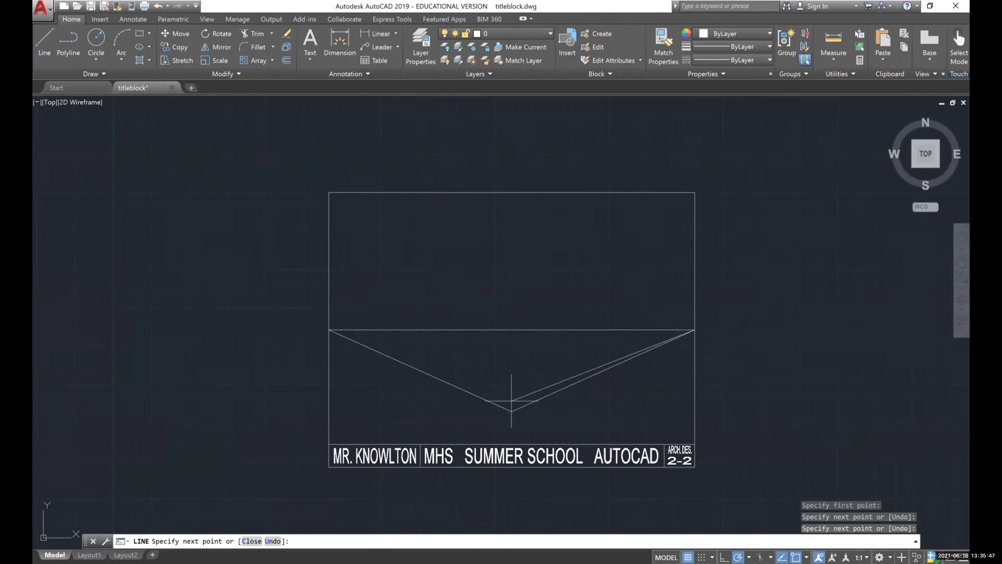
{"action": "left_click", "coordinate": [511, 401]}
{"action": "key", "text": "Return"}
{"action": "scroll", "coordinate": [512, 402], "scroll_direction": "up", "scroll_amount": 3}
{"action": "scroll", "coordinate": [512, 407], "scroll_direction": "up", "scroll_amount": 2}
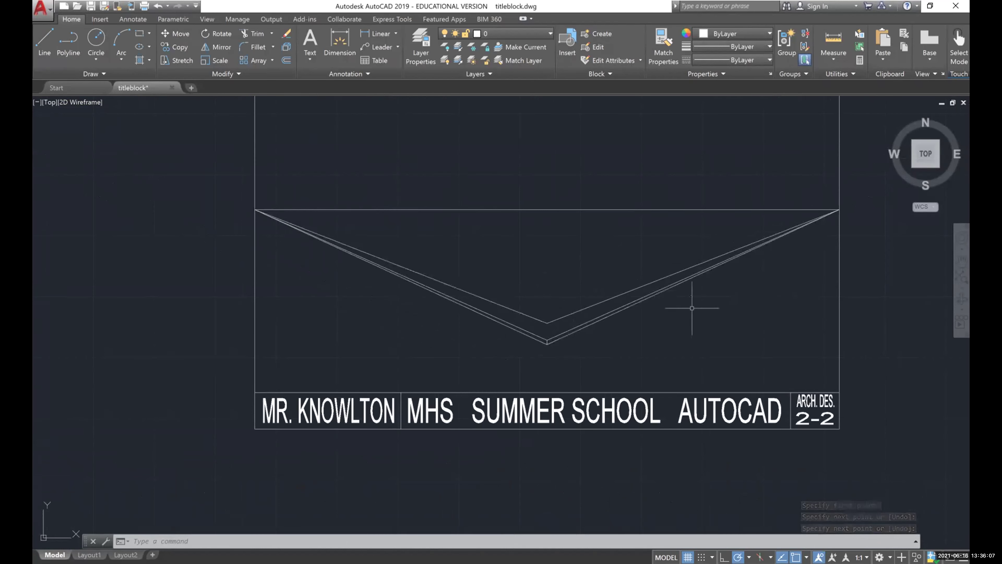
- Draw the first box's edges from the inner V vertex and trim the overshooting guide lines
{"action": "left_click", "coordinate": [44, 41]}
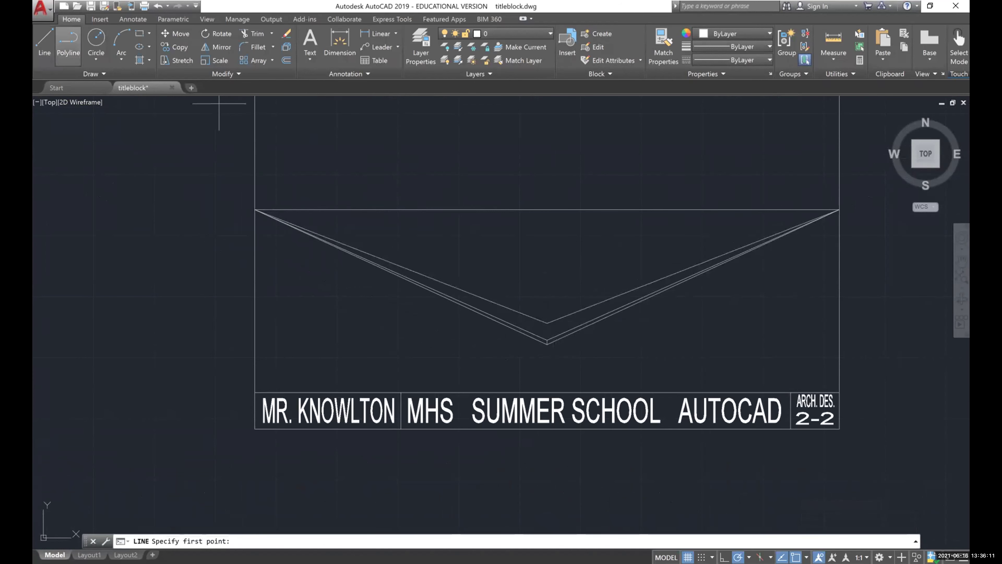
{"action": "left_click", "coordinate": [547, 322]}
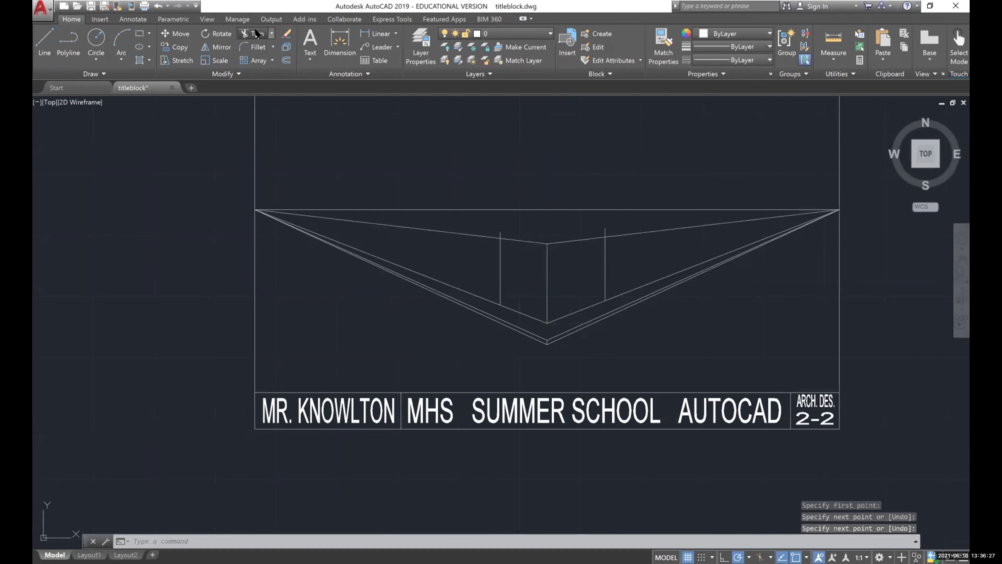
{"action": "left_click", "coordinate": [254, 33]}
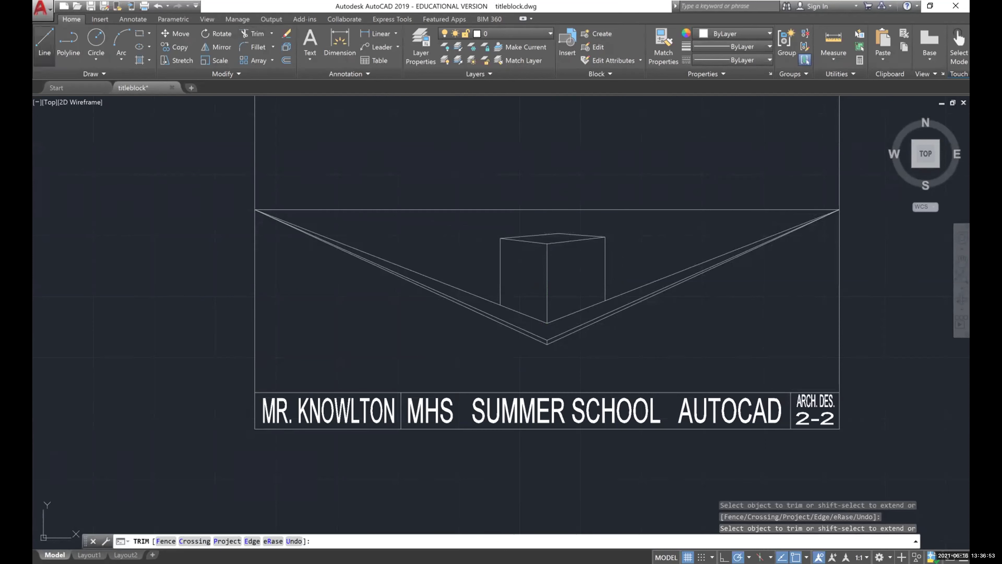
- Raise a tall edge from the box's top-left corner, roof it toward the left vanishing point, and trim the guides
{"action": "left_click", "coordinate": [45, 44]}
{"action": "left_click", "coordinate": [500, 238]}
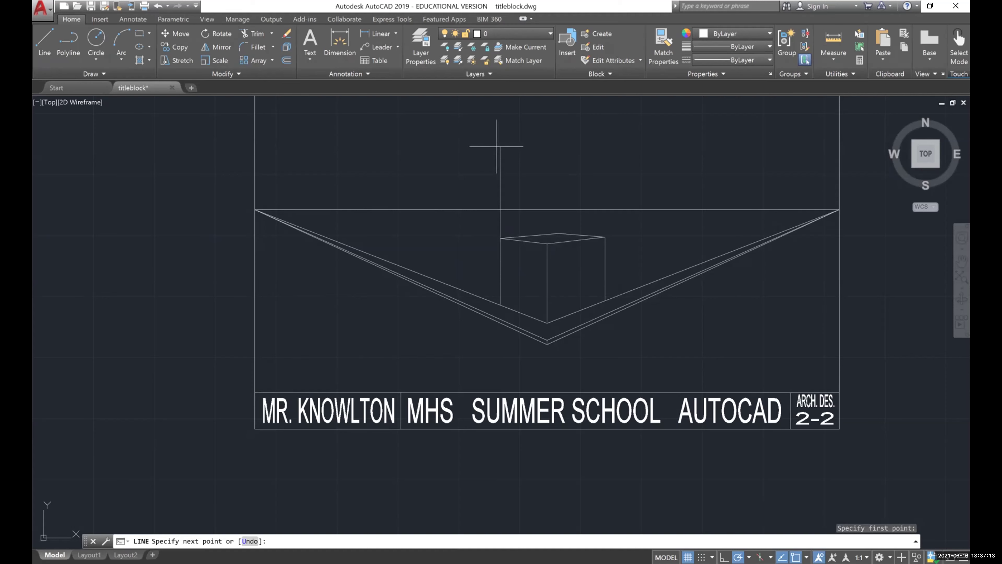
{"action": "left_click", "coordinate": [496, 147]}
{"action": "key", "text": "Return"}
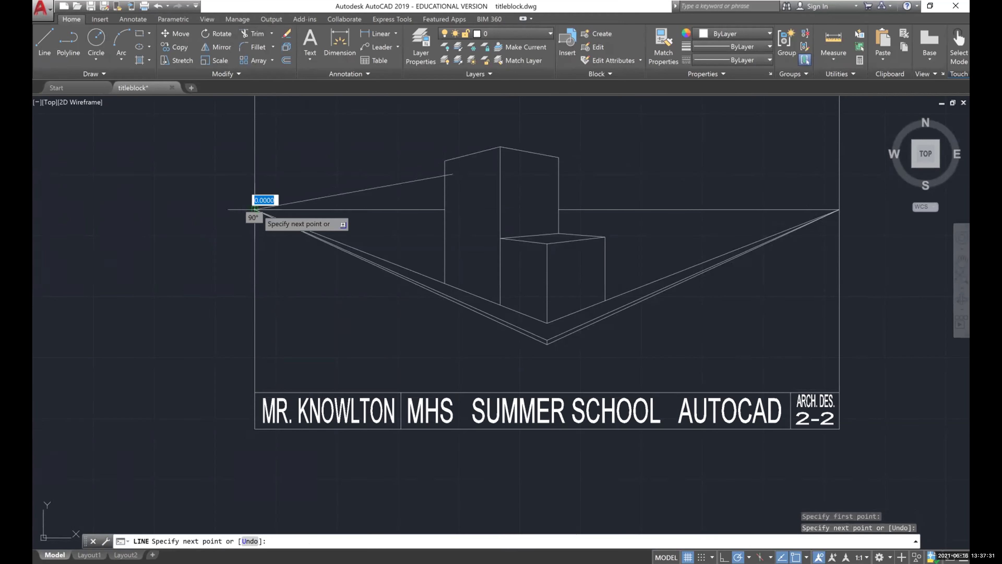
{"action": "left_click", "coordinate": [256, 210]}
{"action": "key", "text": "Return"}
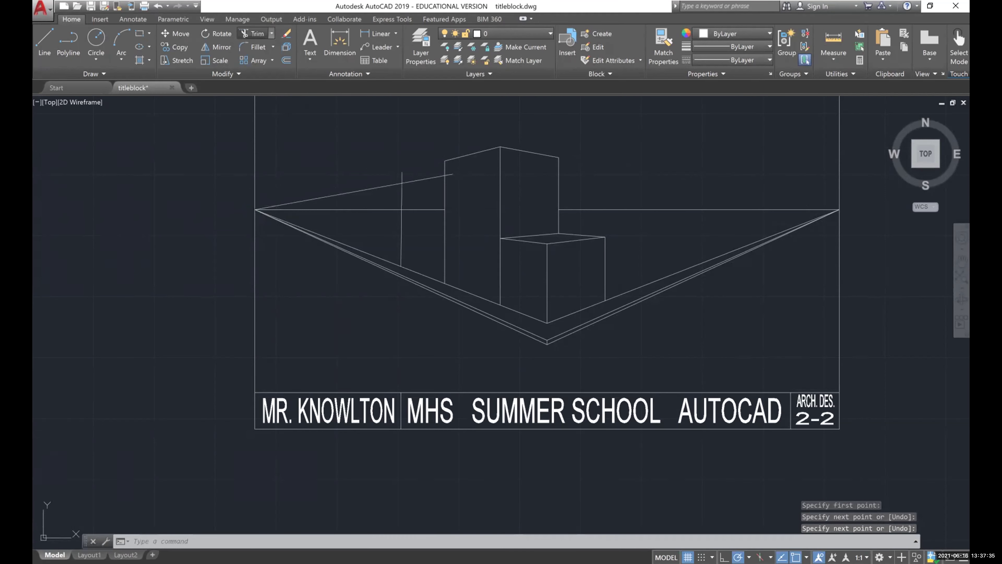
{"action": "left_click", "coordinate": [254, 34]}
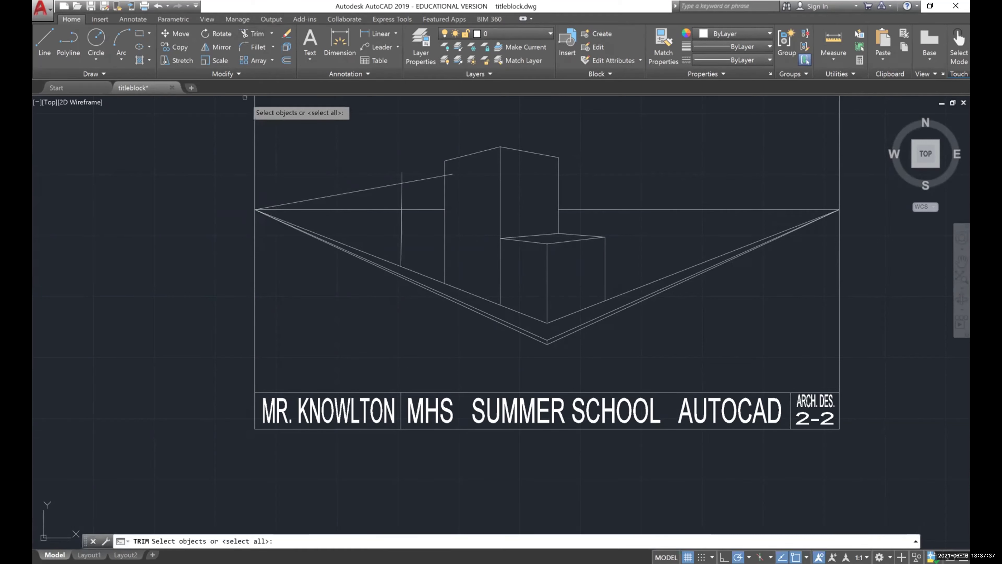
{"action": "key", "text": "Escape"}
{"action": "key", "text": "Escape"}
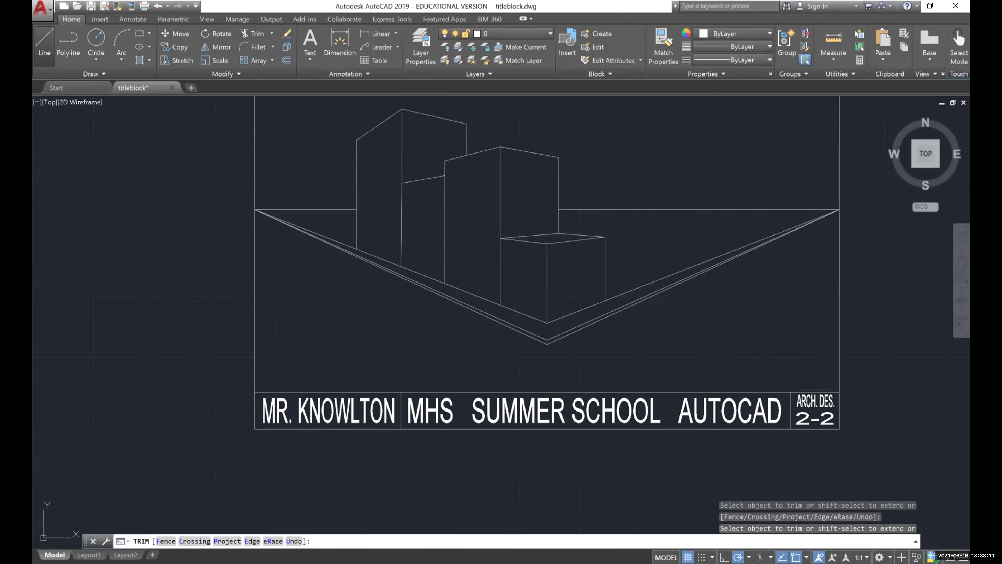
- Draw the right tower's vertical edge and its roof line to the left vanishing point
{"action": "key", "text": "Escape"}
{"action": "type", "text": "l"}
{"action": "key", "text": "Return"}
{"action": "left_click", "coordinate": [605, 237]}
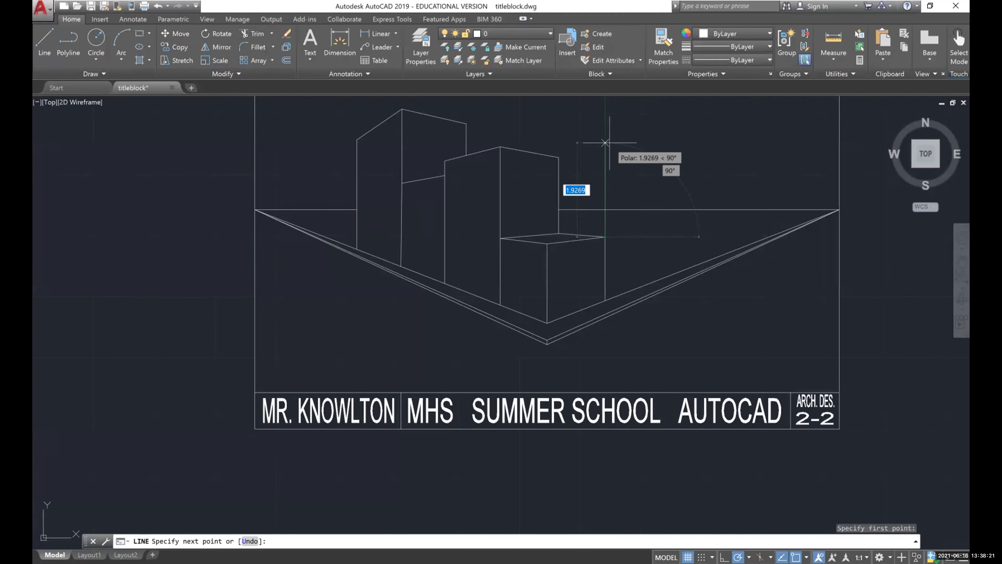
{"action": "left_click", "coordinate": [605, 143]}
{"action": "left_click", "coordinate": [255, 209]}
{"action": "key", "text": "Return"}
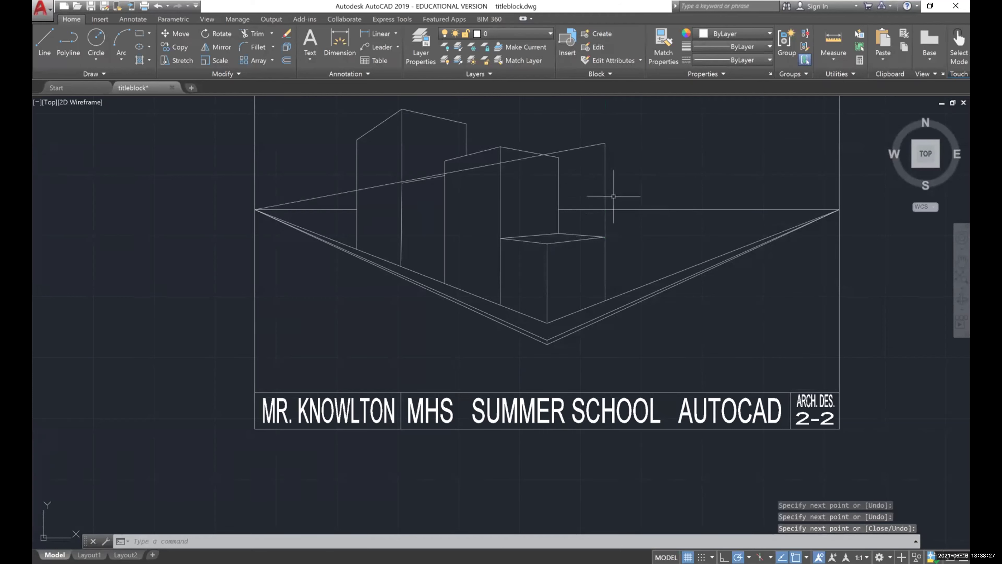
- Erase the long leftover perspective line near the new tower's roof
{"action": "scroll", "coordinate": [571, 171], "scroll_direction": "up", "scroll_amount": 4}
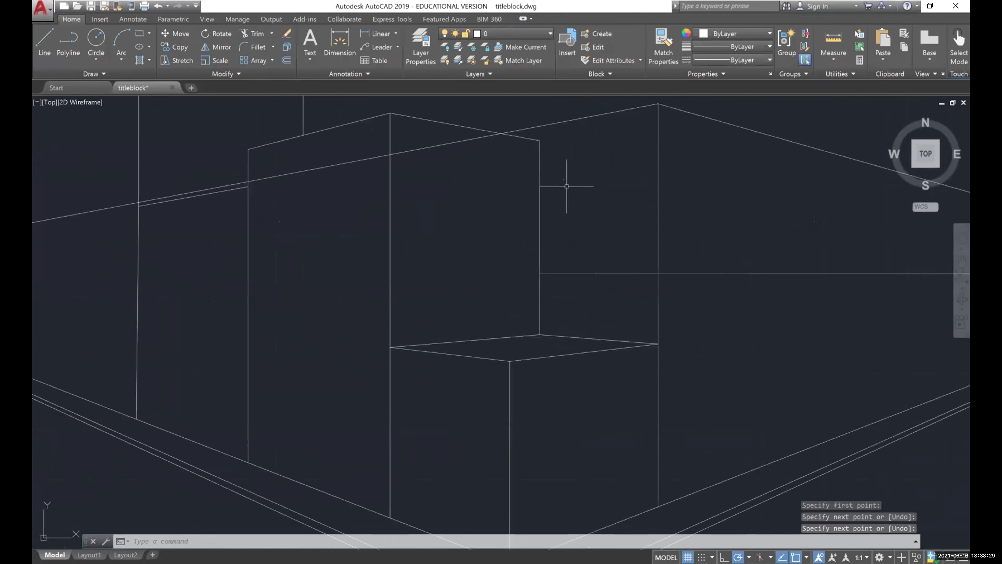
{"action": "left_click", "coordinate": [541, 144]}
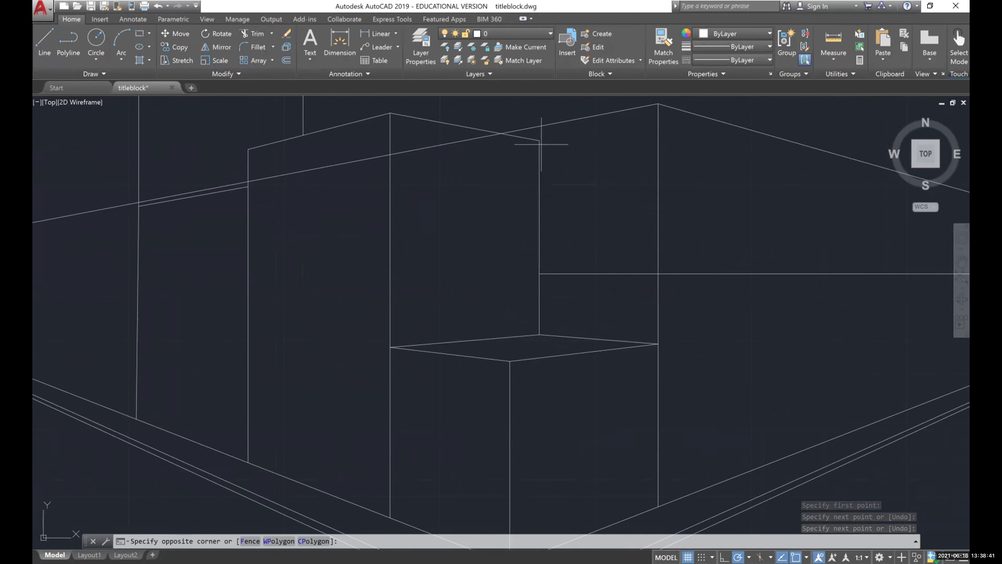
{"action": "key", "text": "Escape"}
{"action": "scroll", "coordinate": [243, 305], "scroll_direction": "down", "scroll_amount": 2}
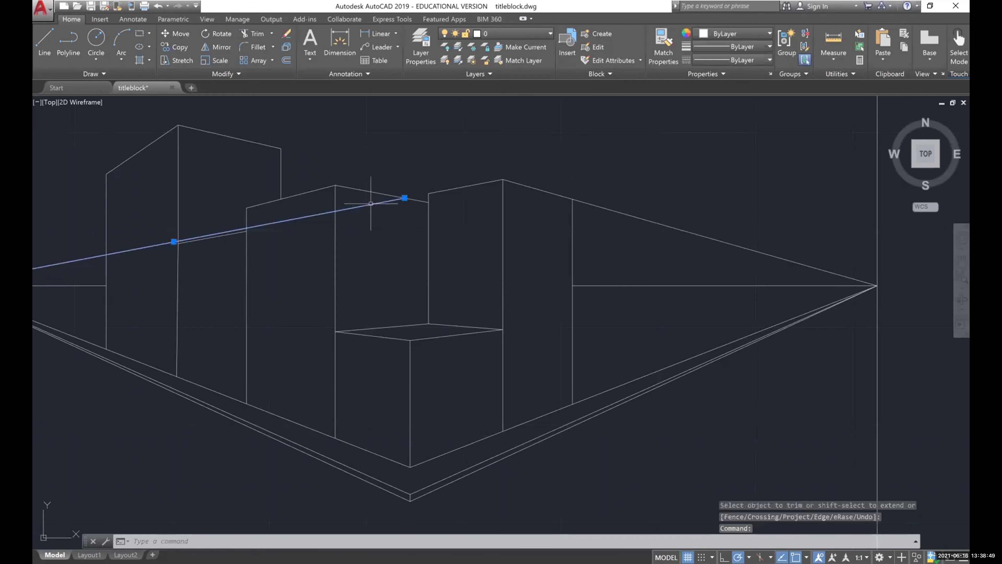
{"action": "key", "text": "Delete"}
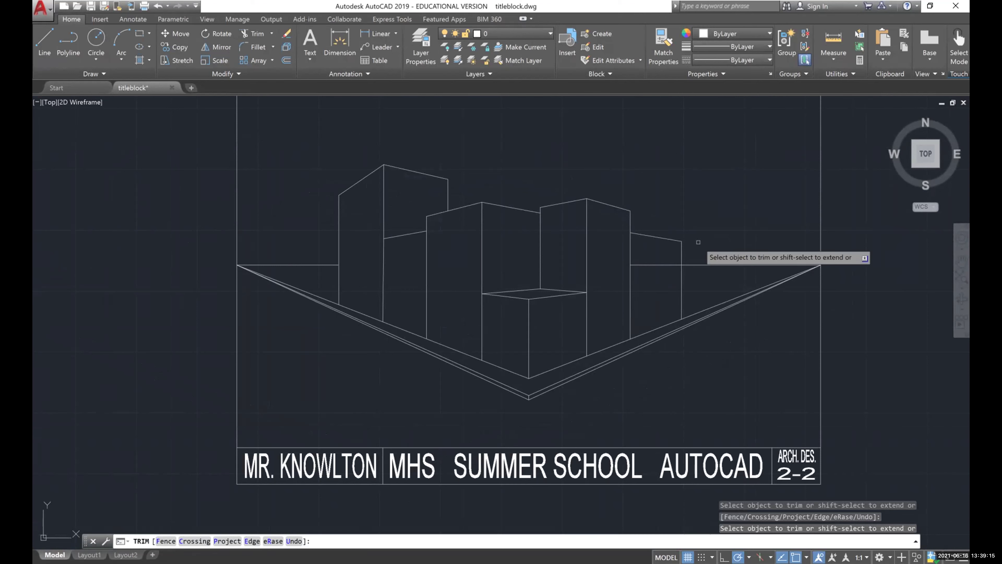
- Draw the far-right block's vertical edge and erase its leftover perspective guide line
{"action": "key", "text": "Escape"}
{"action": "type", "text": "l"}
{"action": "key", "text": "Return"}
{"action": "left_click", "coordinate": [681, 241]}
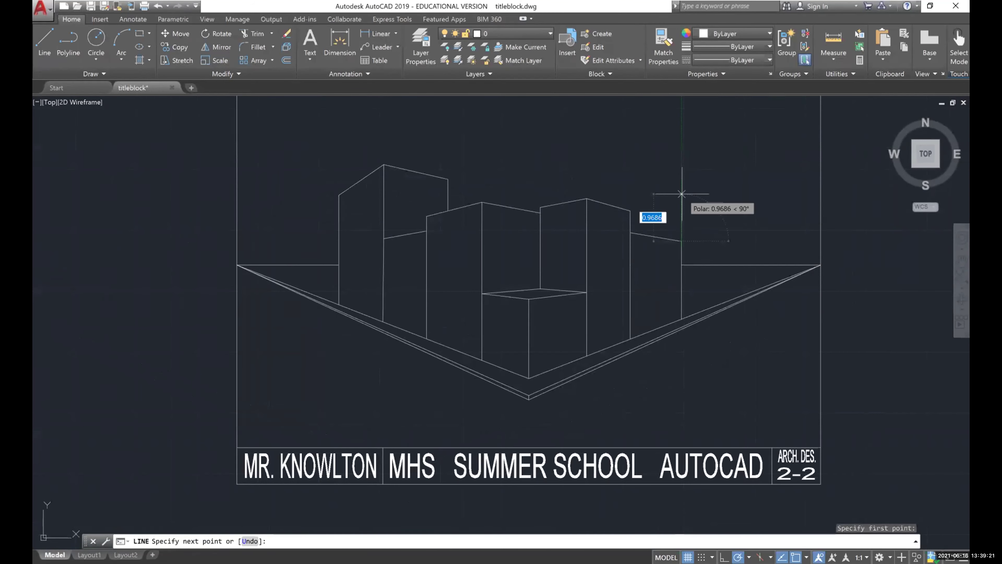
{"action": "left_click", "coordinate": [681, 193]}
{"action": "key", "text": "Escape"}
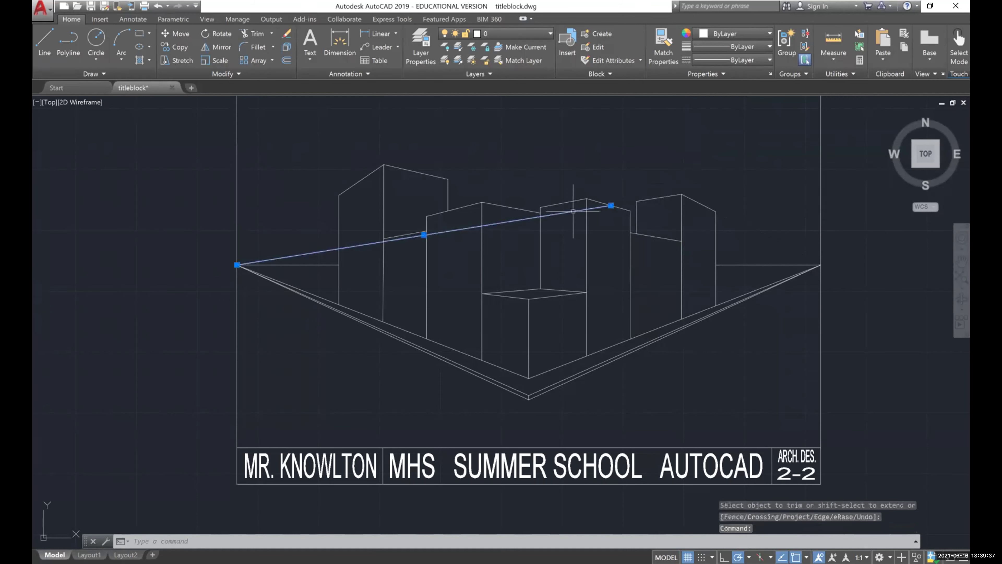
{"action": "key", "text": "Delete"}
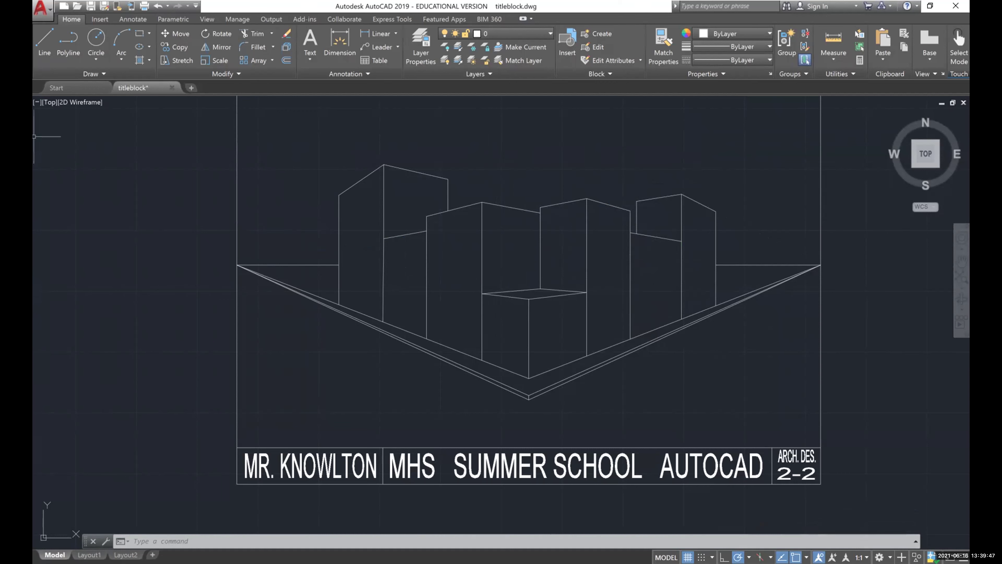
- Draw a guide line from the left vanishing point to just below the front box's base
{"action": "left_click", "coordinate": [45, 40]}
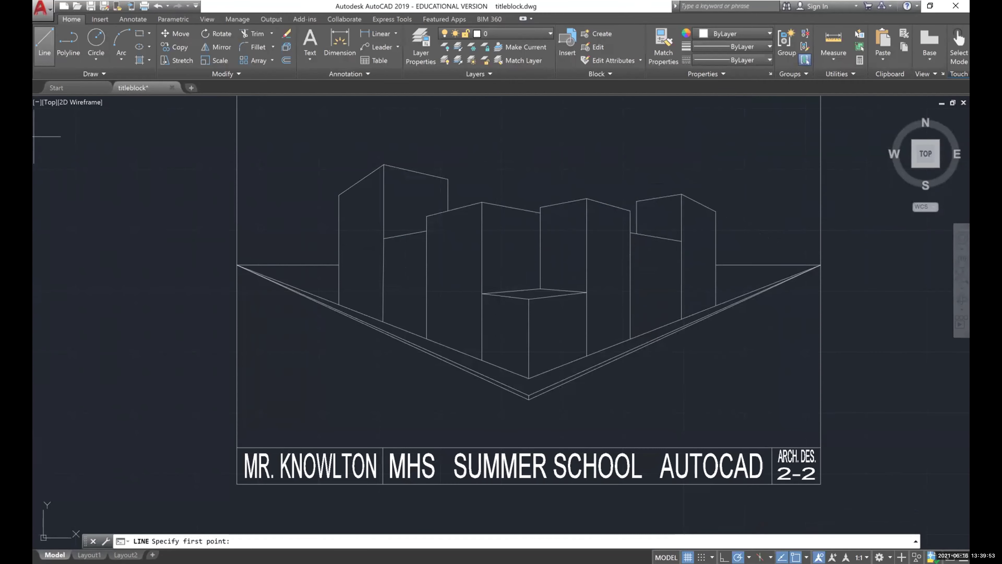
{"action": "left_click", "coordinate": [237, 265]}
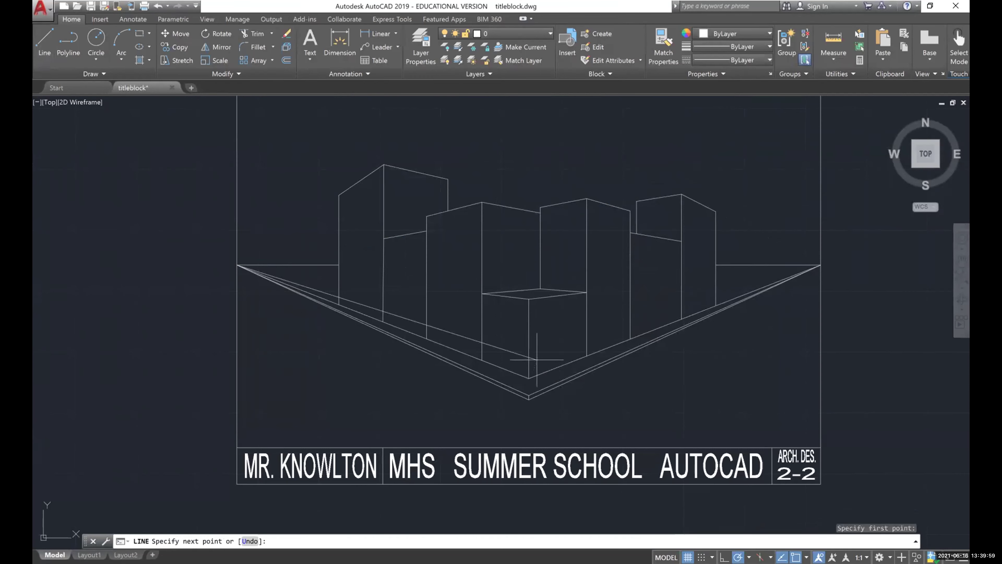
{"action": "left_click", "coordinate": [536, 359]}
{"action": "key", "text": "Return"}
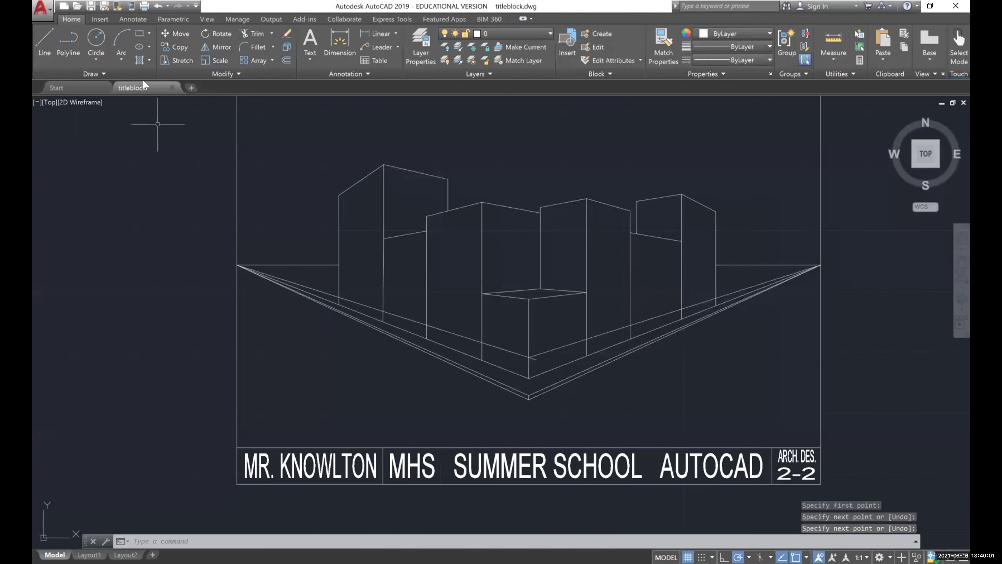
- Draw vertical door-edge lines rising from the left ground guide line
{"action": "left_click", "coordinate": [52, 39]}
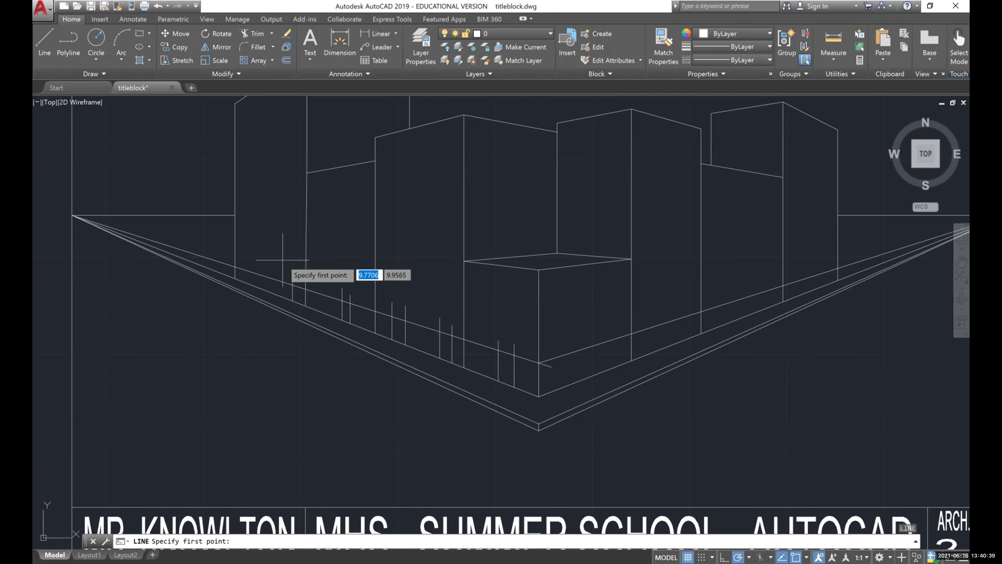
{"action": "left_click", "coordinate": [282, 260]}
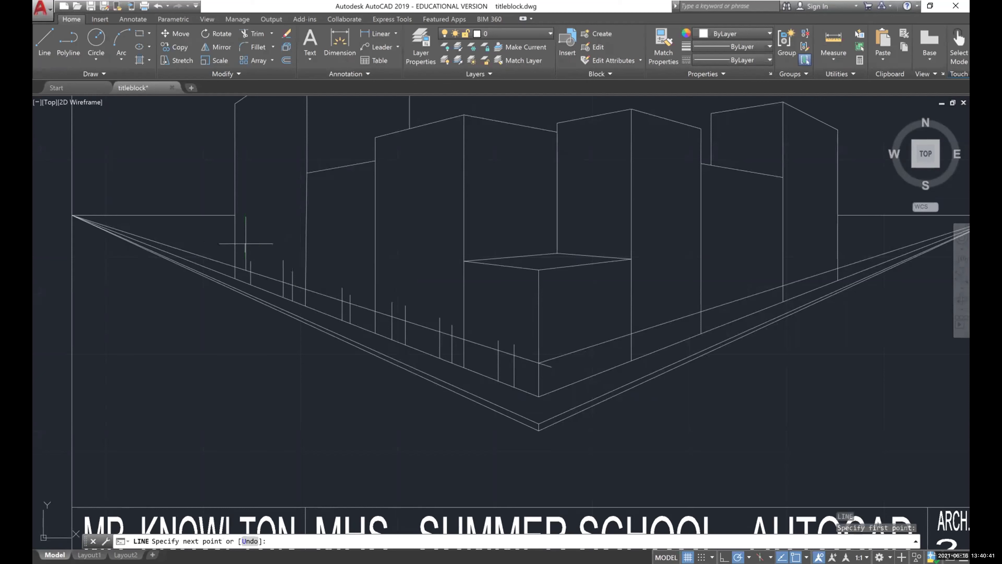
{"action": "double_click", "coordinate": [245, 244]}
{"action": "key", "text": "Return"}
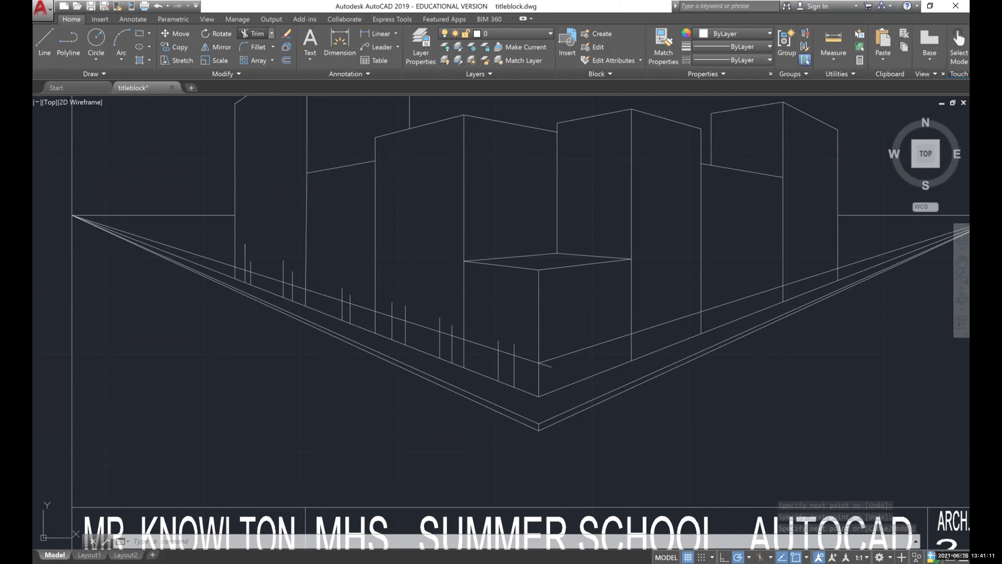
- Trim the door lines to door height with a crossing window and delete the stray line
{"action": "left_click_drag", "start_coordinate": [241, 246], "coordinate": [276, 277]}
{"action": "key", "text": "Return"}
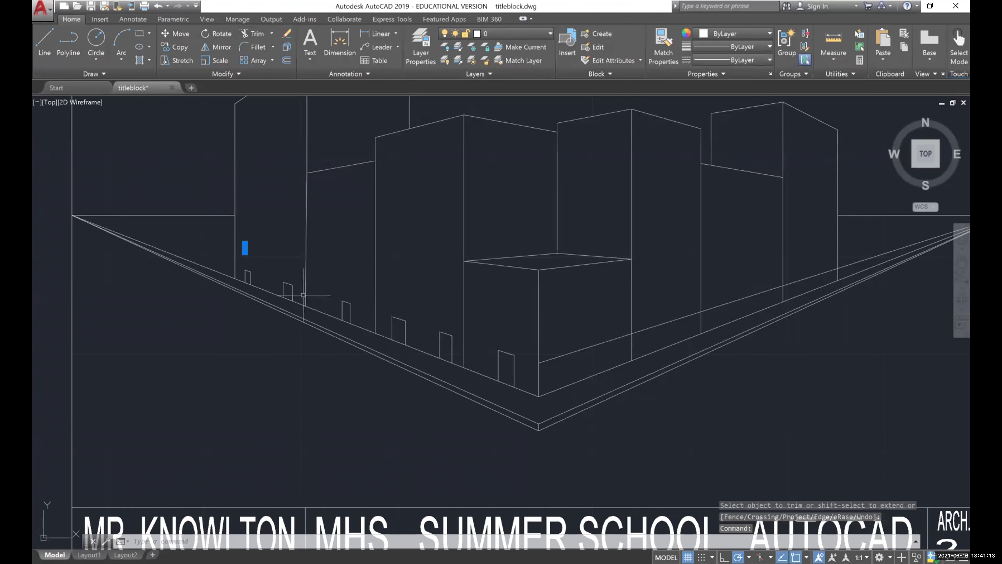
{"action": "key", "text": "Delete"}
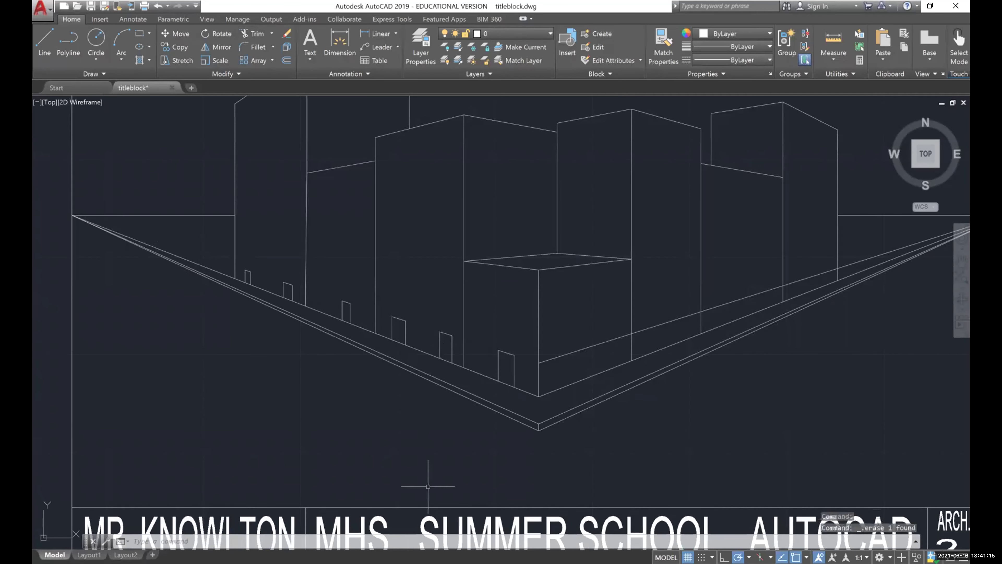
{"action": "scroll", "coordinate": [428, 470], "scroll_direction": "down", "scroll_amount": 3}
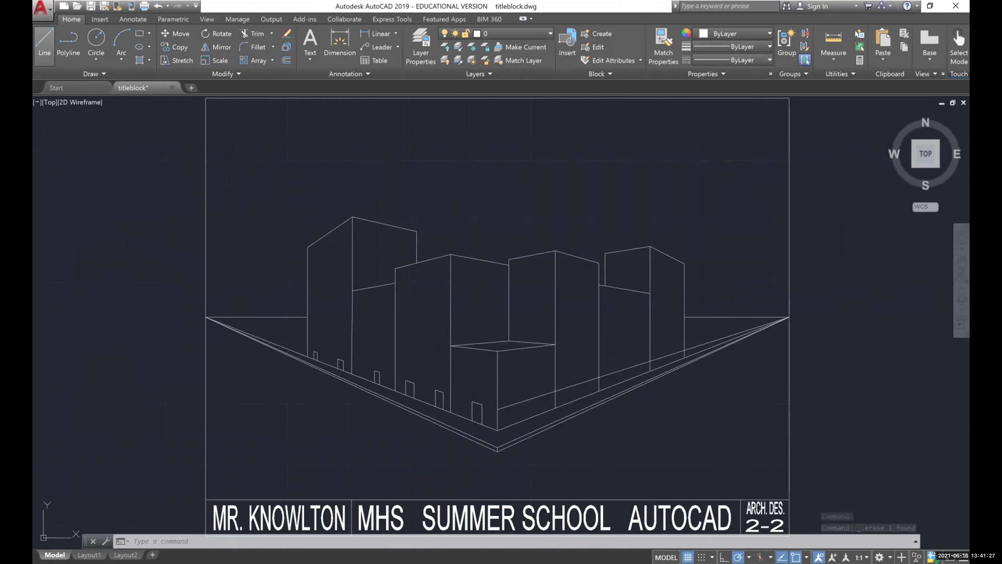
{"action": "left_click", "coordinate": [44, 42]}
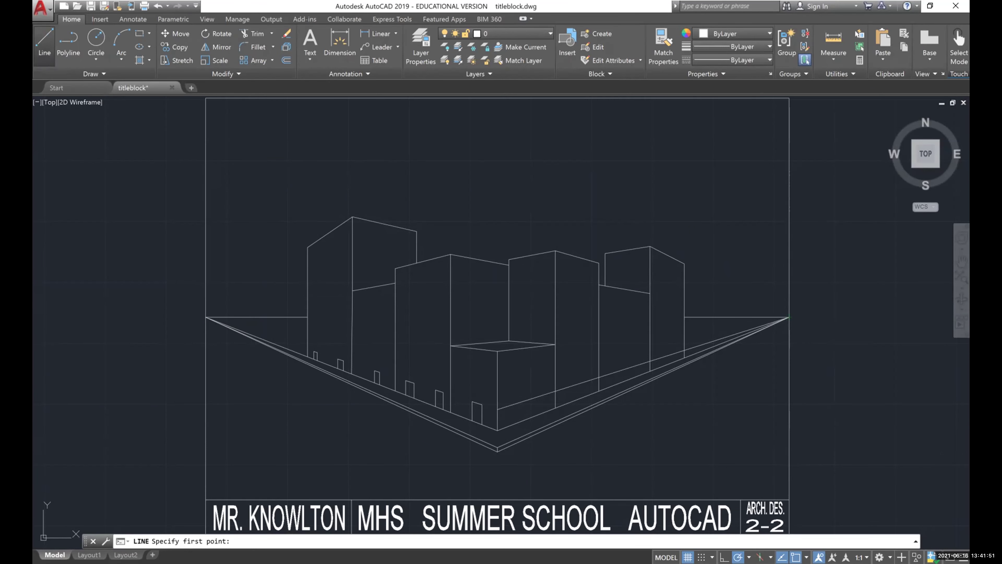
- Draw the first window band edges from the right tower's front edge to the right vanishing point
{"action": "scroll", "coordinate": [711, 321], "scroll_direction": "up", "scroll_amount": 5}
{"action": "left_click", "coordinate": [561, 159]}
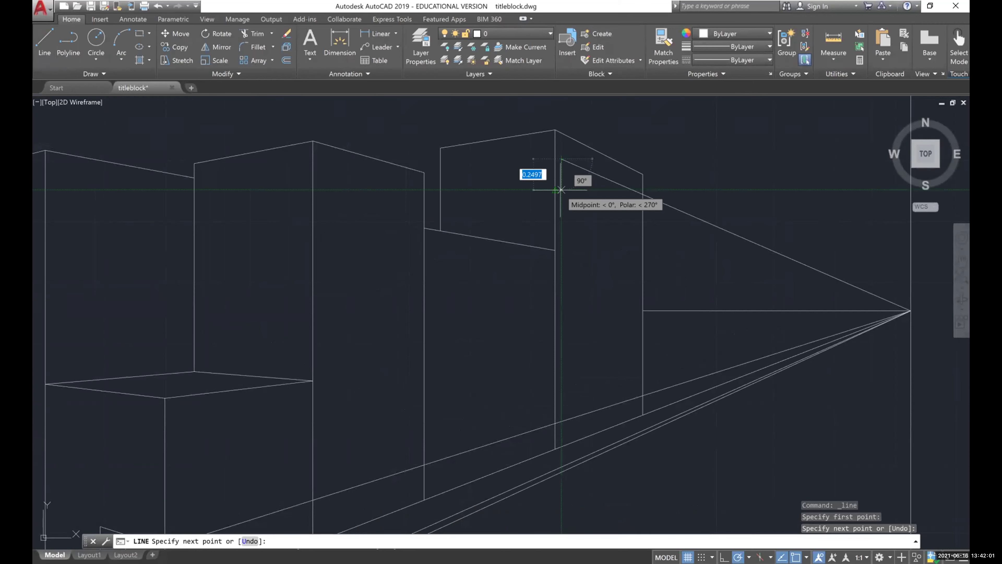
{"action": "left_click", "coordinate": [561, 190]}
{"action": "scroll", "coordinate": [703, 398], "scroll_direction": "down", "scroll_amount": 2}
{"action": "left_click", "coordinate": [832, 344]}
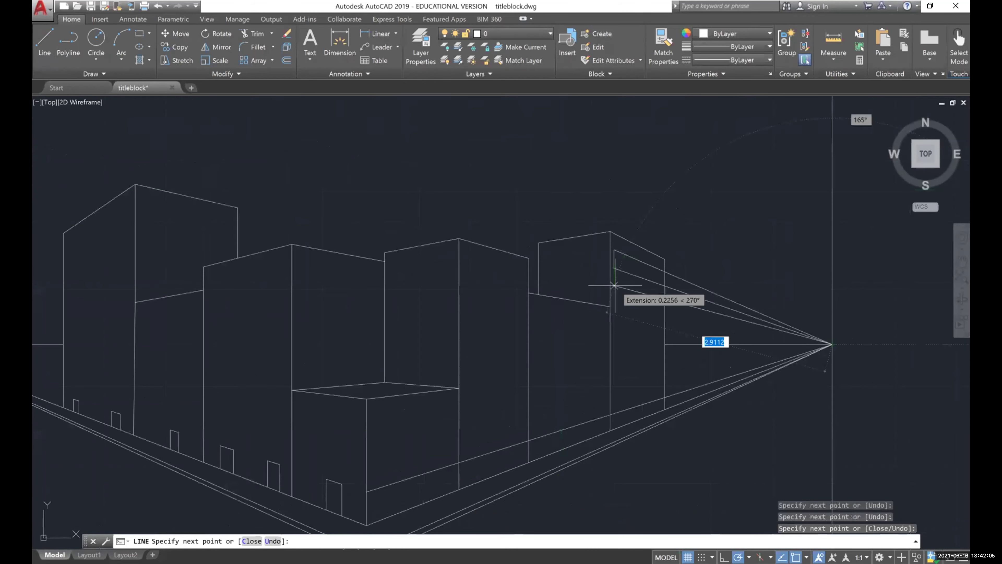
{"action": "left_click", "coordinate": [614, 285]}
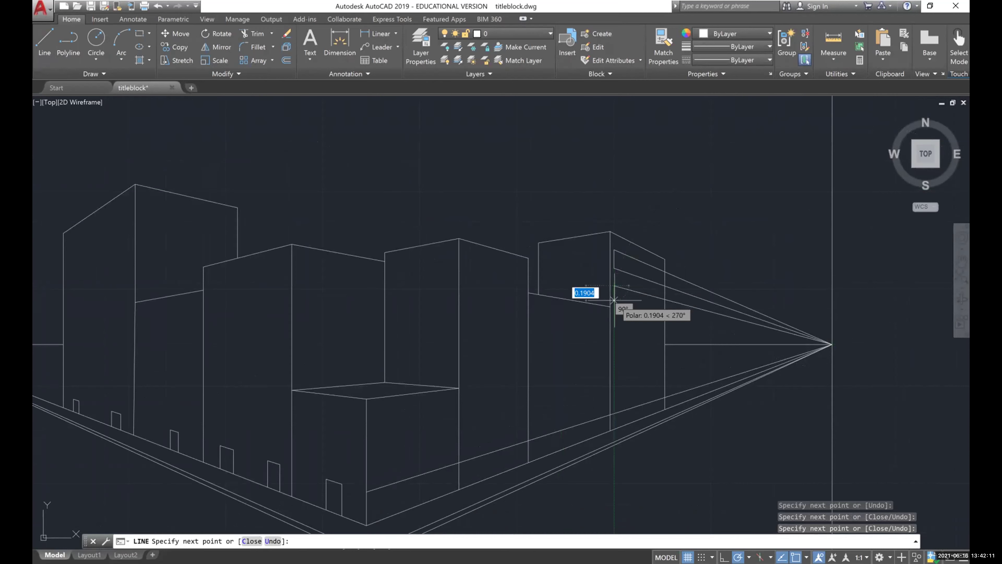
{"action": "scroll", "coordinate": [614, 300], "scroll_direction": "up", "scroll_amount": 4}
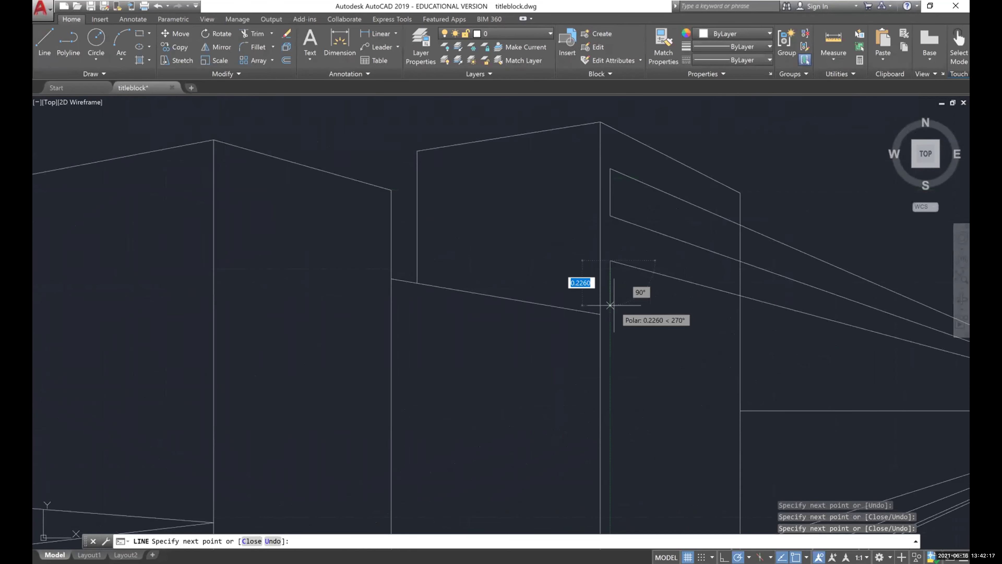
{"action": "left_click", "coordinate": [610, 305]}
{"action": "scroll", "coordinate": [680, 337], "scroll_direction": "down", "scroll_amount": 4}
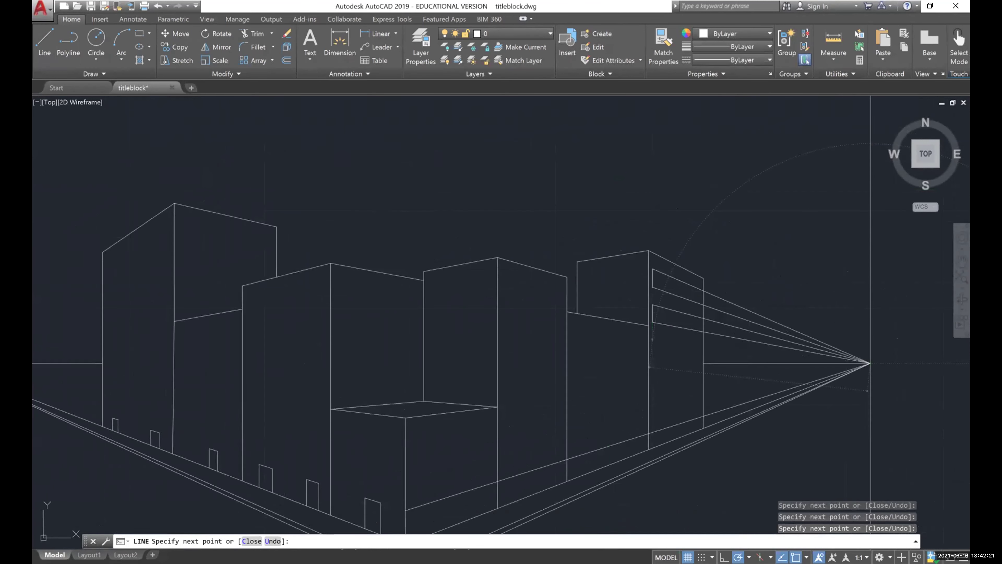
- Add the remaining band edges from the vanishing point and a vertical end down the tower face
{"action": "left_click", "coordinate": [652, 339]}
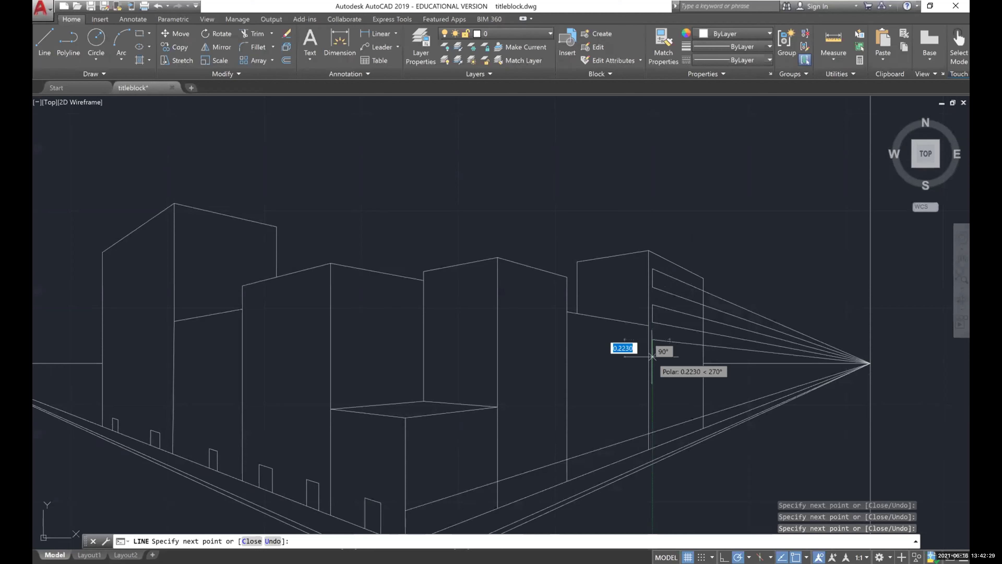
{"action": "left_click", "coordinate": [654, 373]}
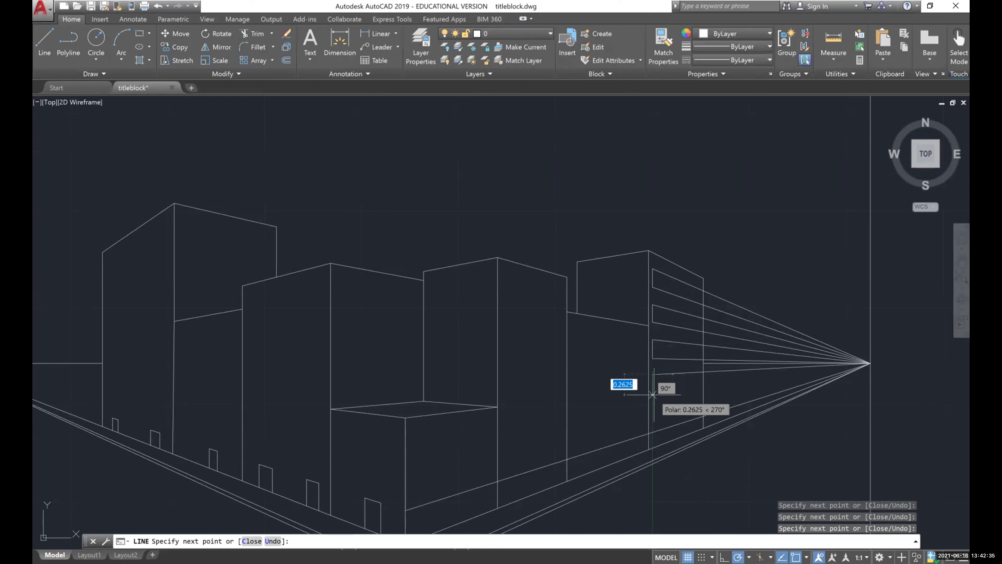
{"action": "left_click", "coordinate": [652, 394]}
{"action": "left_click", "coordinate": [870, 362]}
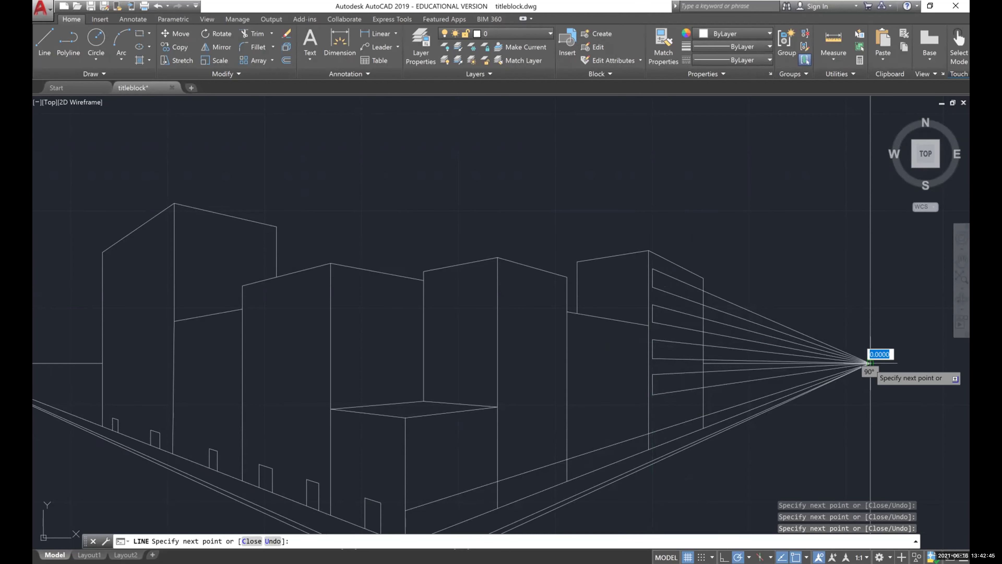
{"action": "scroll", "coordinate": [653, 407], "scroll_direction": "up", "scroll_amount": 2}
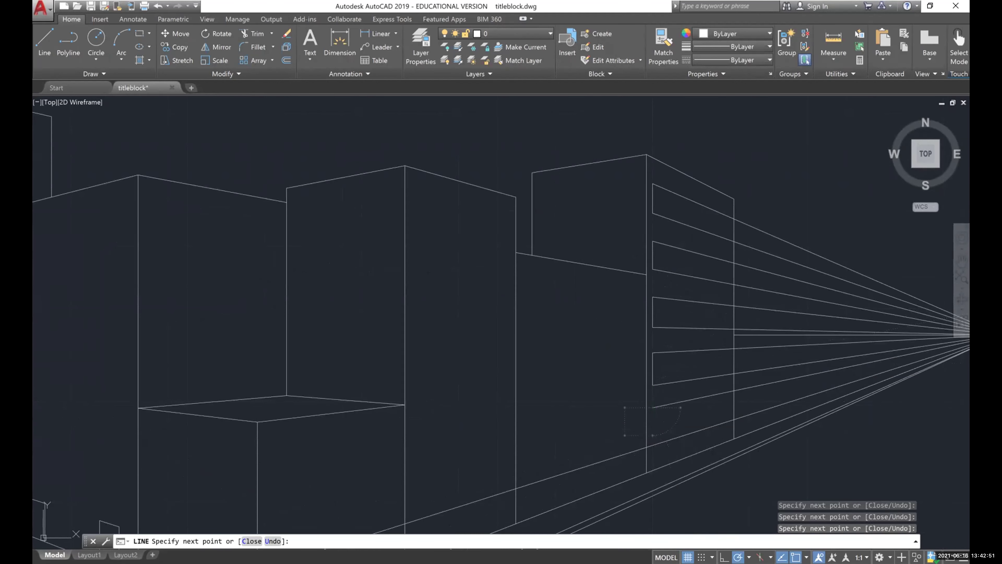
{"action": "key", "text": "Escape"}
{"action": "mouse_move", "coordinate": [892, 440]}
{"action": "middle_mouse_down"}
{"action": "mouse_move", "coordinate": [742, 436]}
{"action": "mouse_move", "coordinate": [809, 433]}
{"action": "middle_mouse_up"}
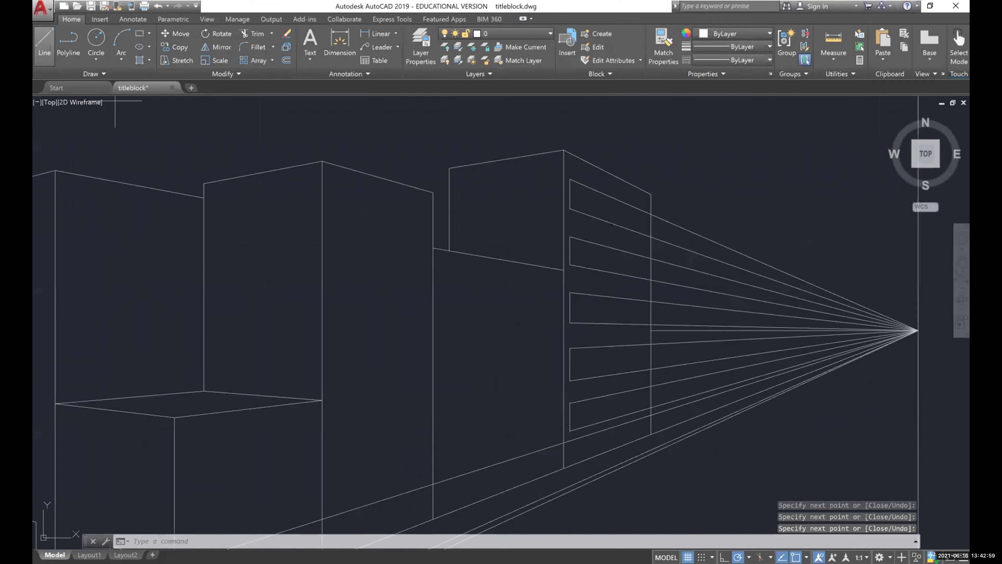
{"action": "left_click", "coordinate": [44, 43]}
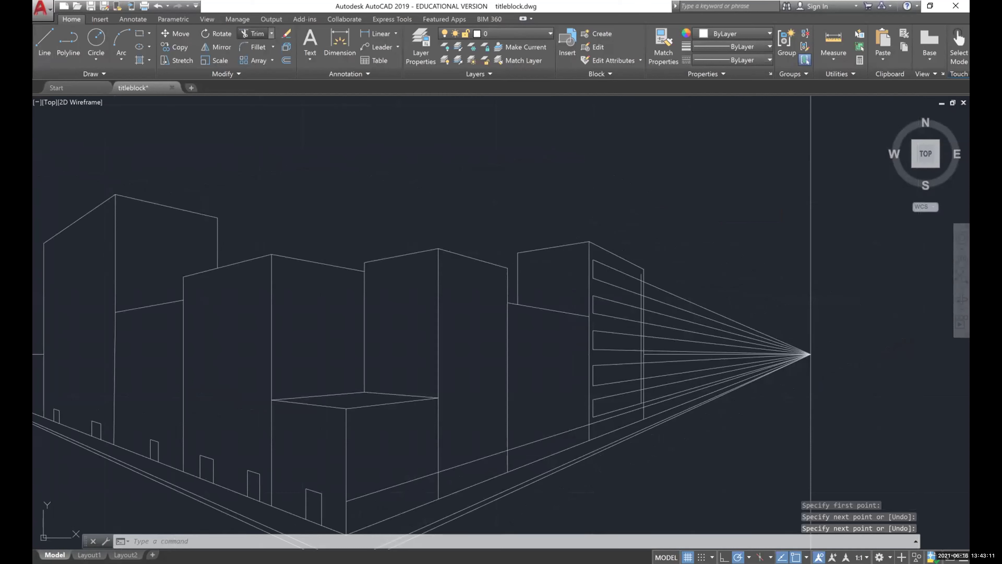
- Trim the window band guide lines back to the building edge
{"action": "left_click", "coordinate": [253, 33]}
{"action": "left_click", "coordinate": [641, 390]}
{"action": "key", "text": "Return"}
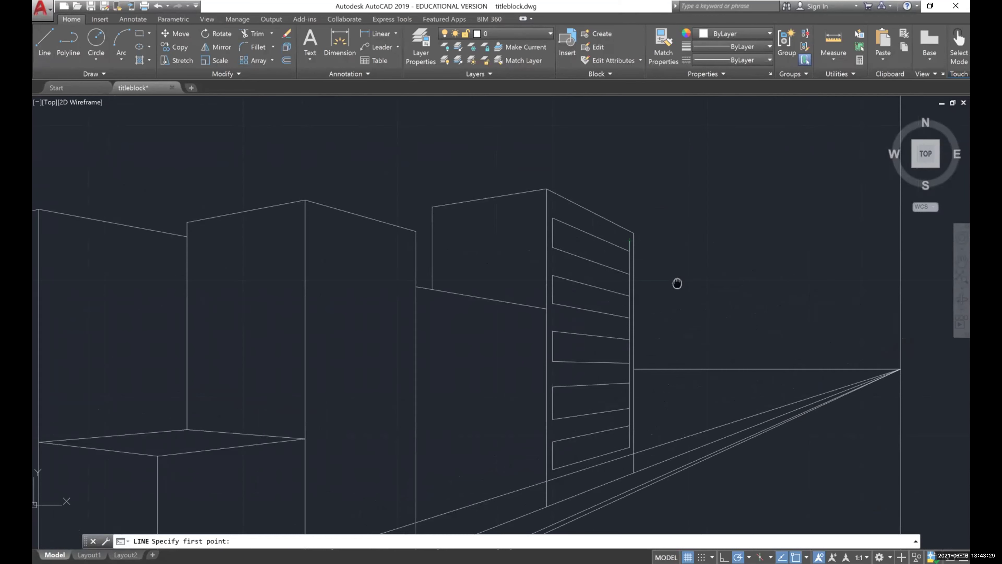
{"action": "key", "text": "Escape"}
- Draw vertical mullion lines through the bands to divide them into windows
{"action": "key", "text": "space"}
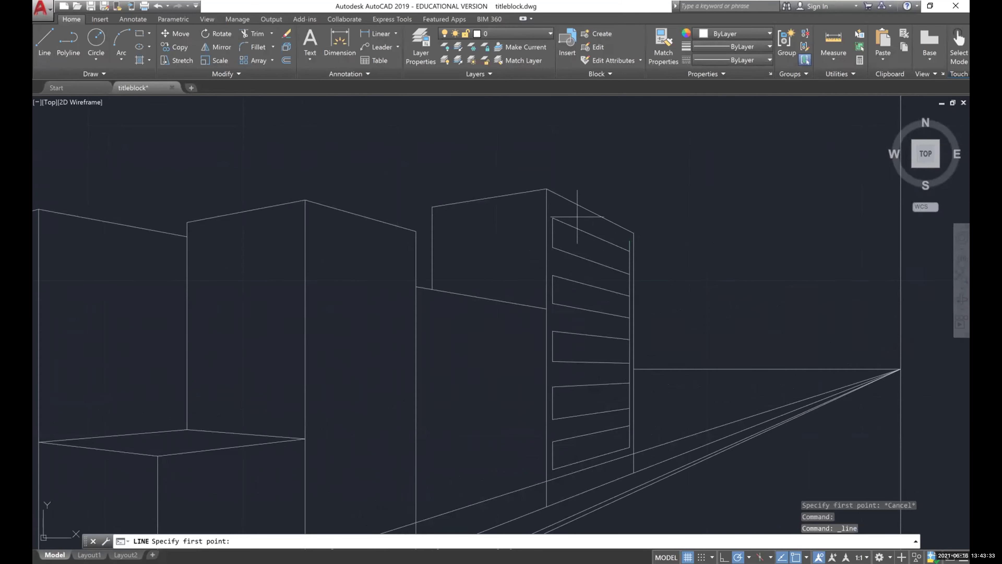
{"action": "scroll", "coordinate": [576, 216], "scroll_direction": "up", "scroll_amount": 2}
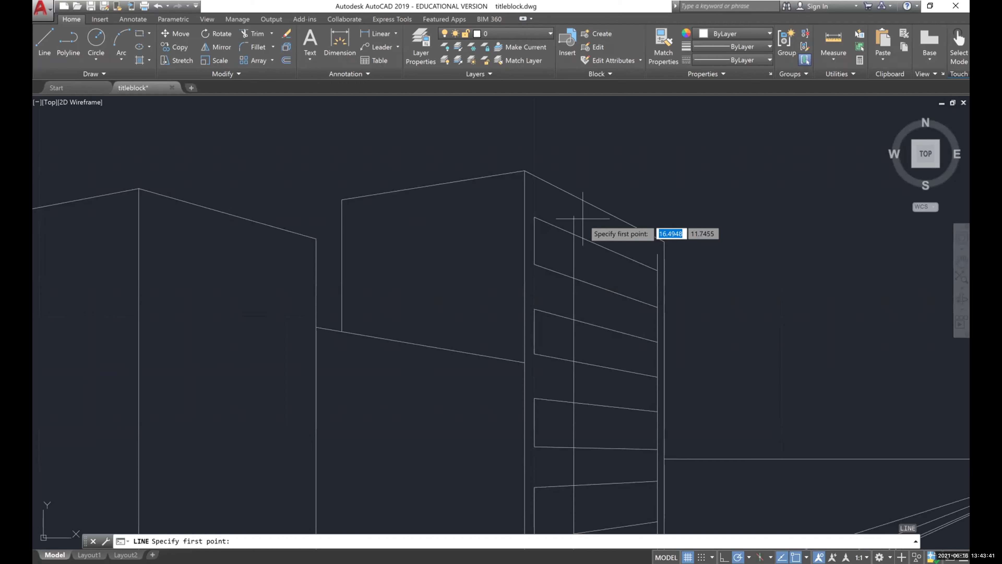
{"action": "middle_click_drag", "start_coordinate": [582, 218], "coordinate": [548, 192]}
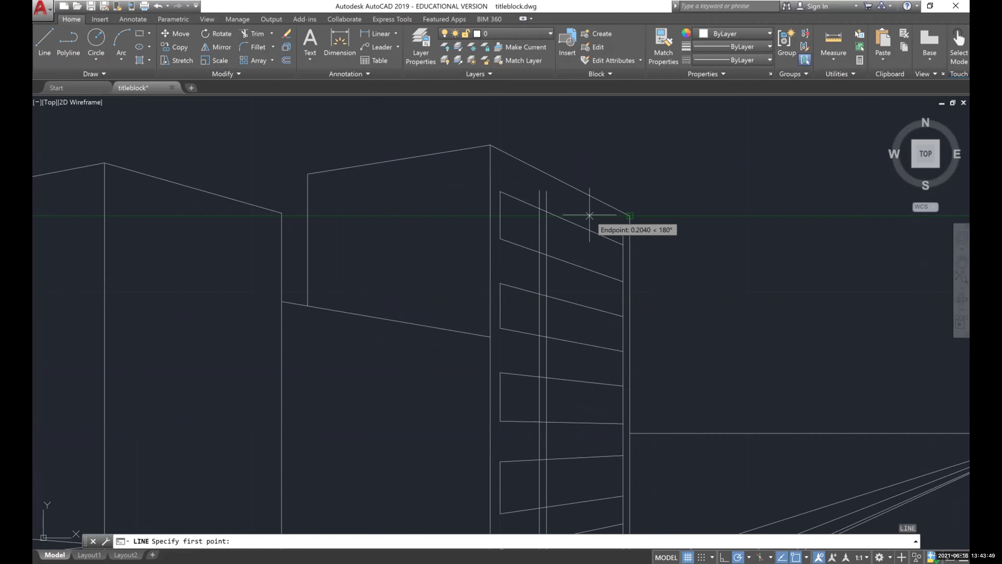
{"action": "scroll", "coordinate": [553, 465], "scroll_direction": "up", "scroll_amount": 2}
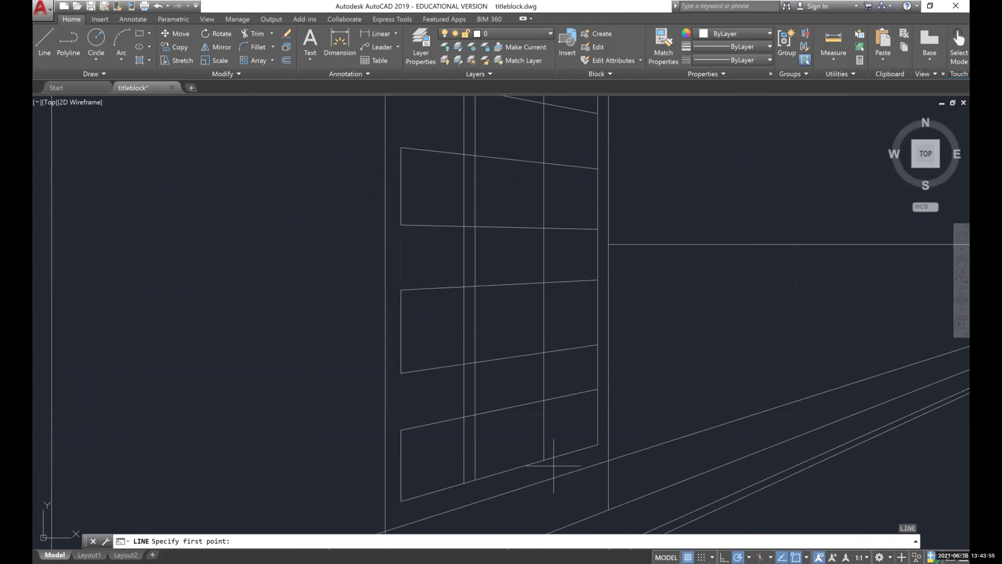
{"action": "scroll", "coordinate": [553, 465], "scroll_direction": "down", "scroll_amount": 4}
{"action": "key", "text": "Escape"}
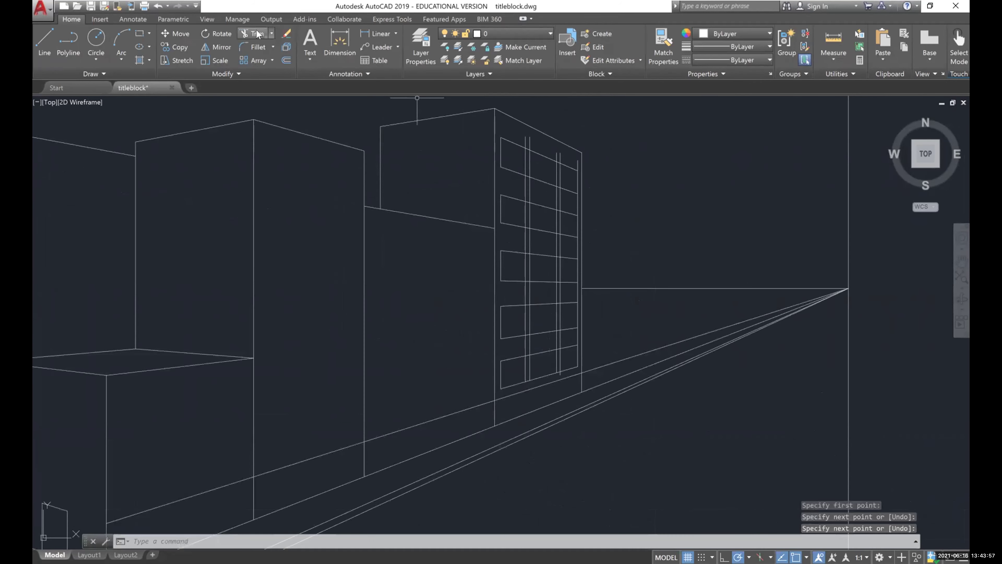